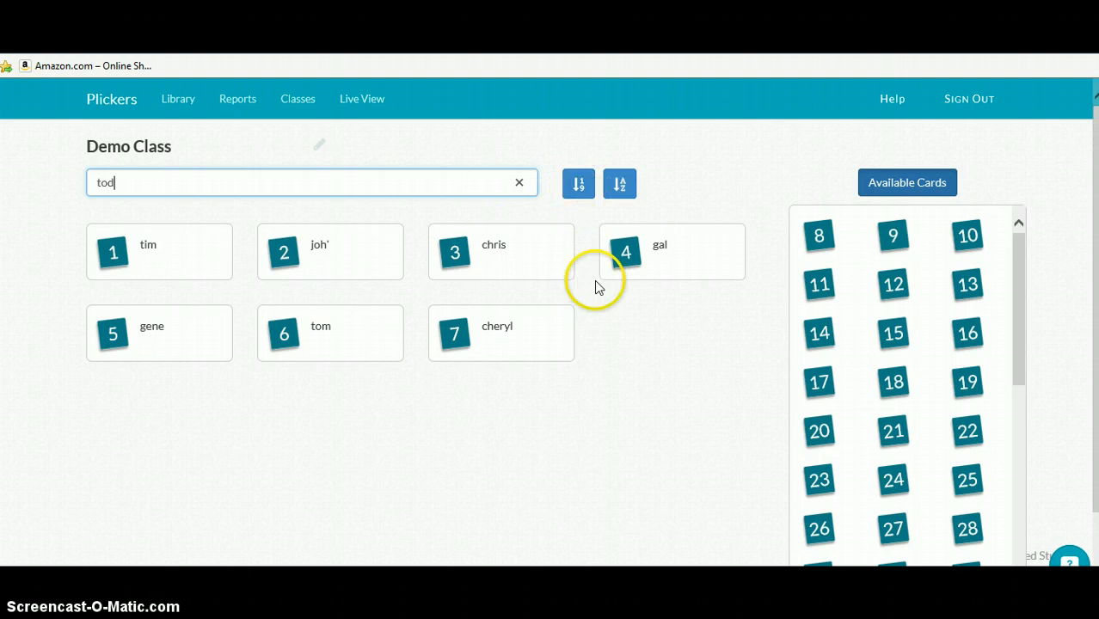
Add the entered student name to Demo Class and sort the roster alphabetically by name.
key(Return)
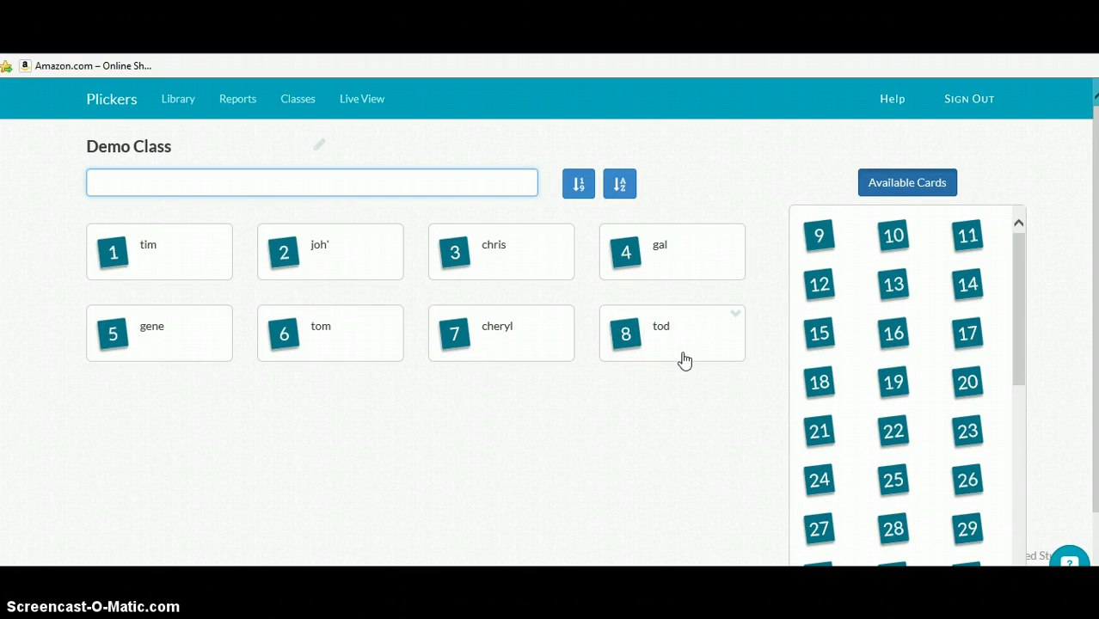
click(672, 351)
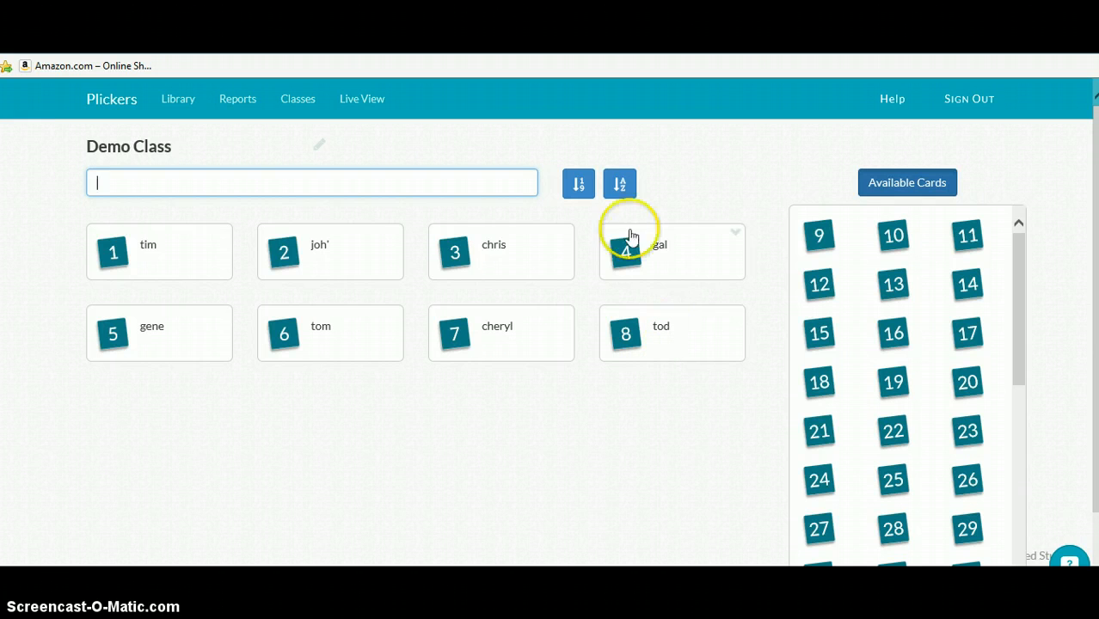
click(583, 185)
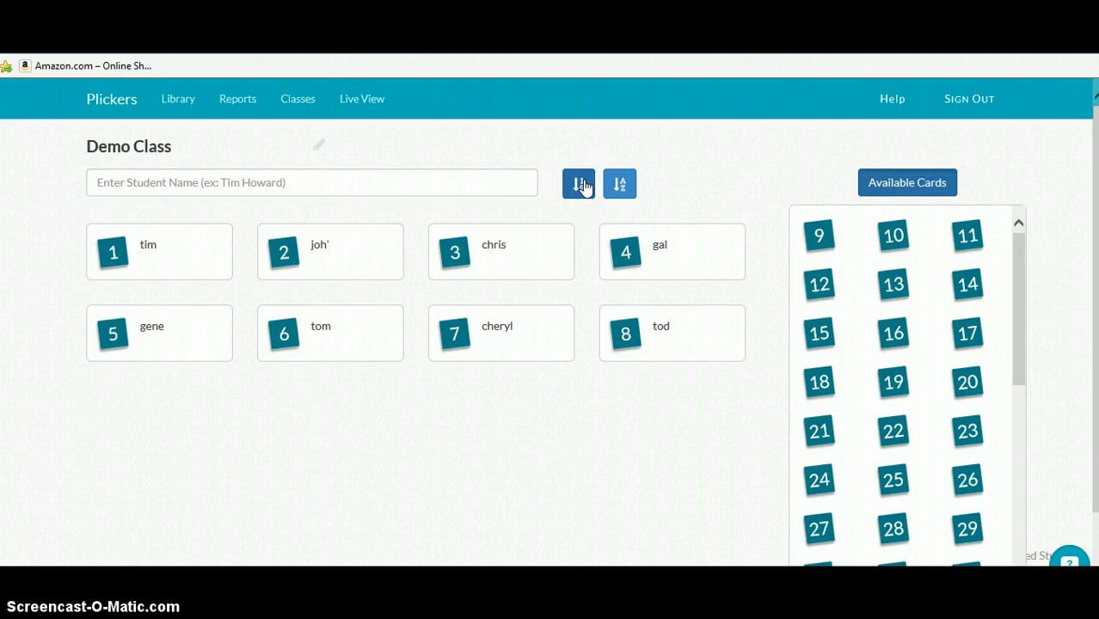
click(619, 191)
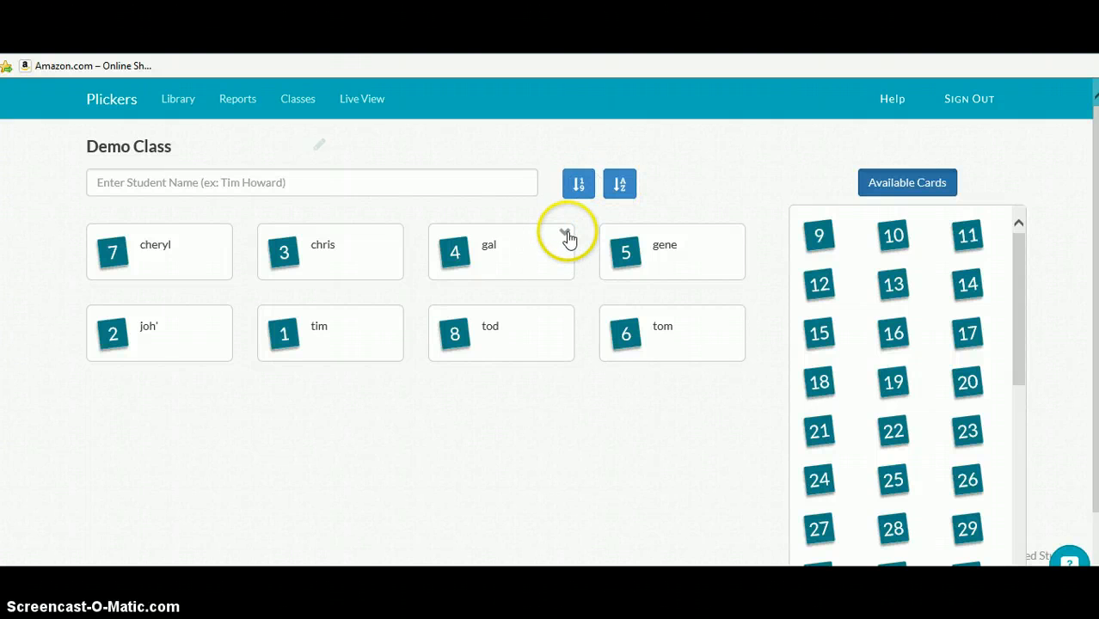
Open the Get Cards section of the Plickers help page and review the card printing and ordering options.
click(893, 101)
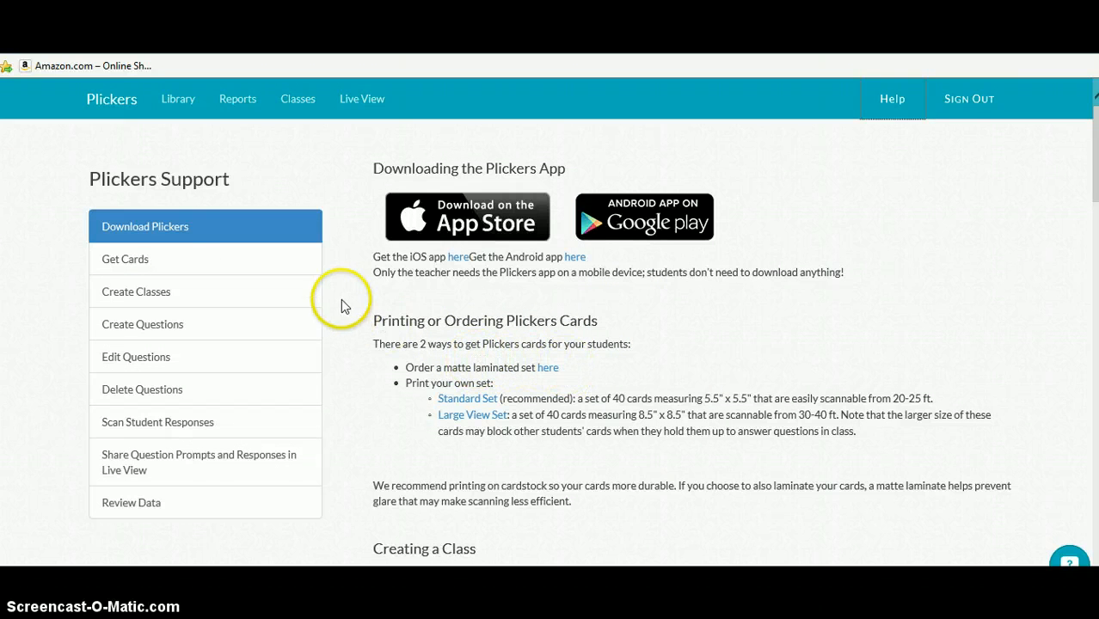
click(171, 268)
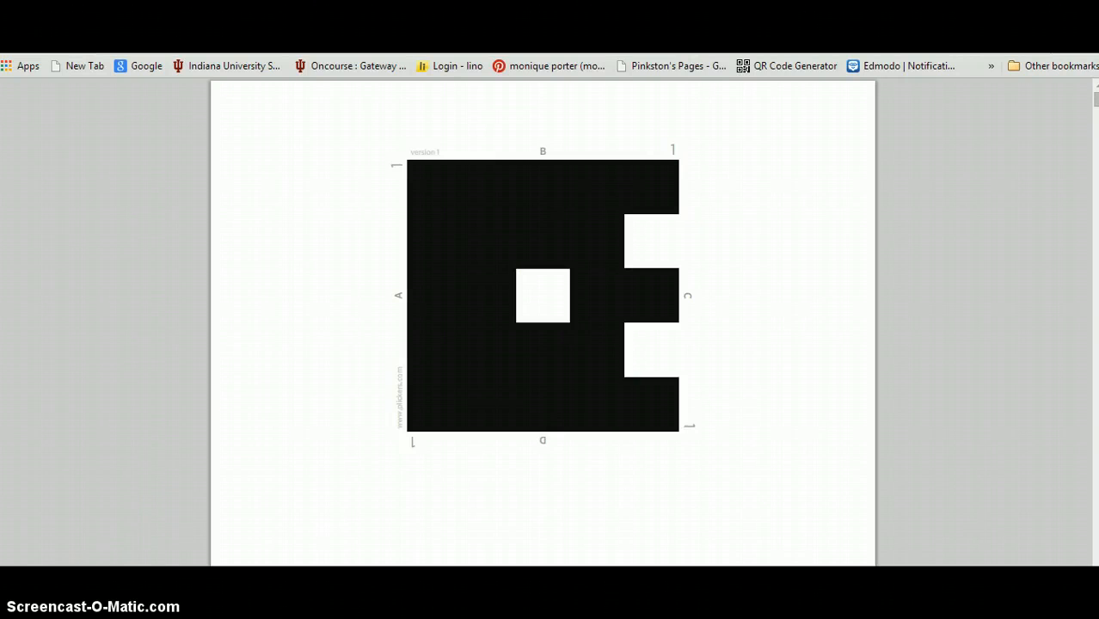
click(100, 594)
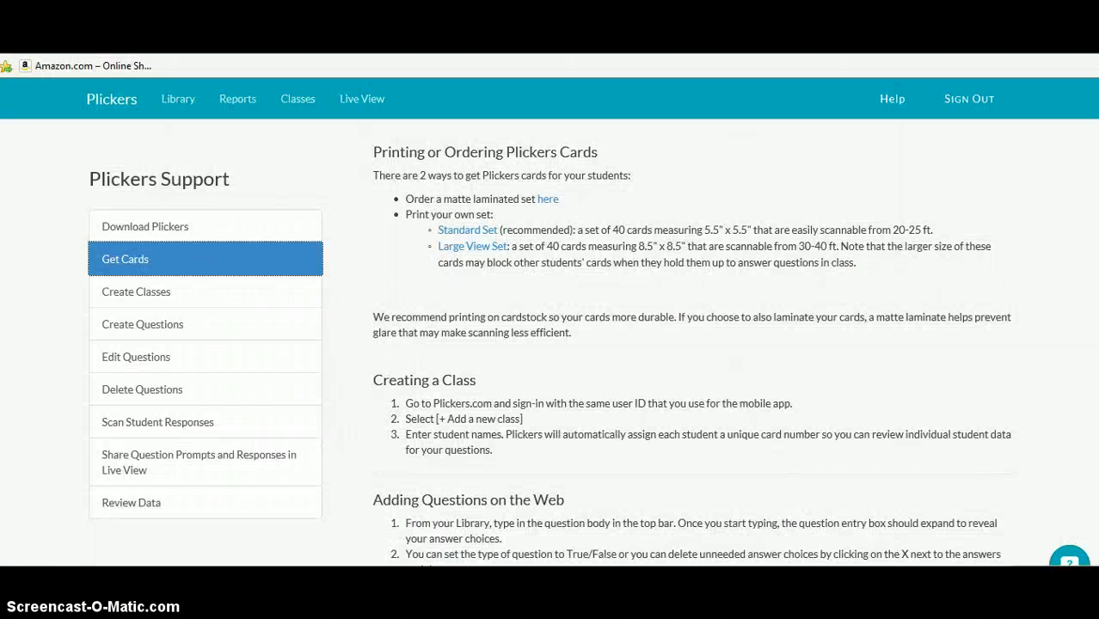
click(321, 260)
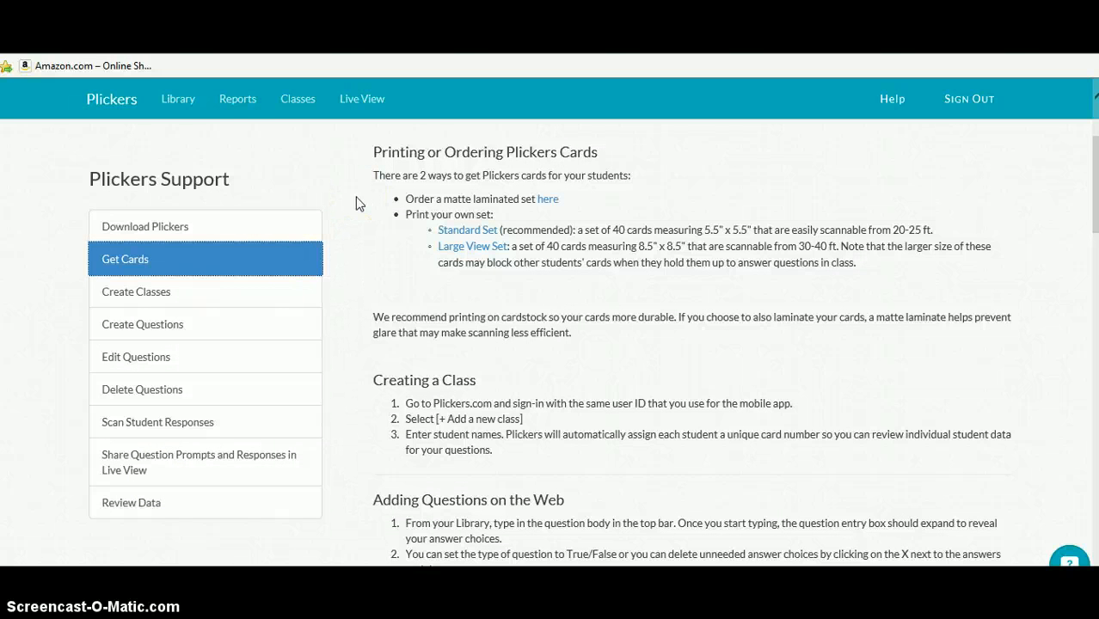
Start a new library question reading "A rectangular array with 4 rows of 5 is represented by which answer?".
click(190, 102)
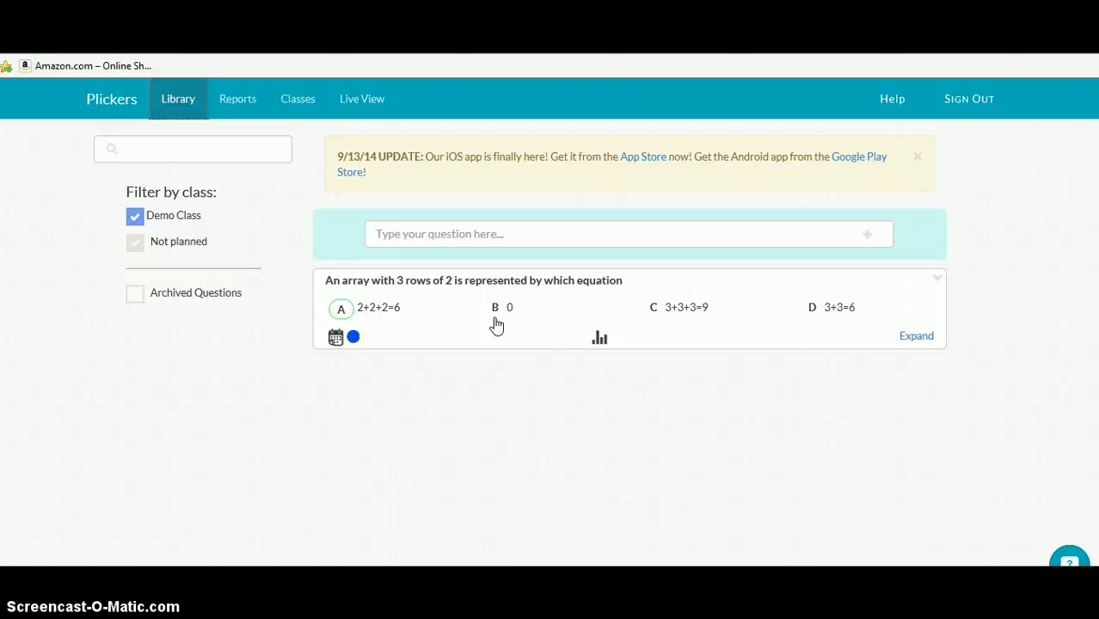
click(507, 245)
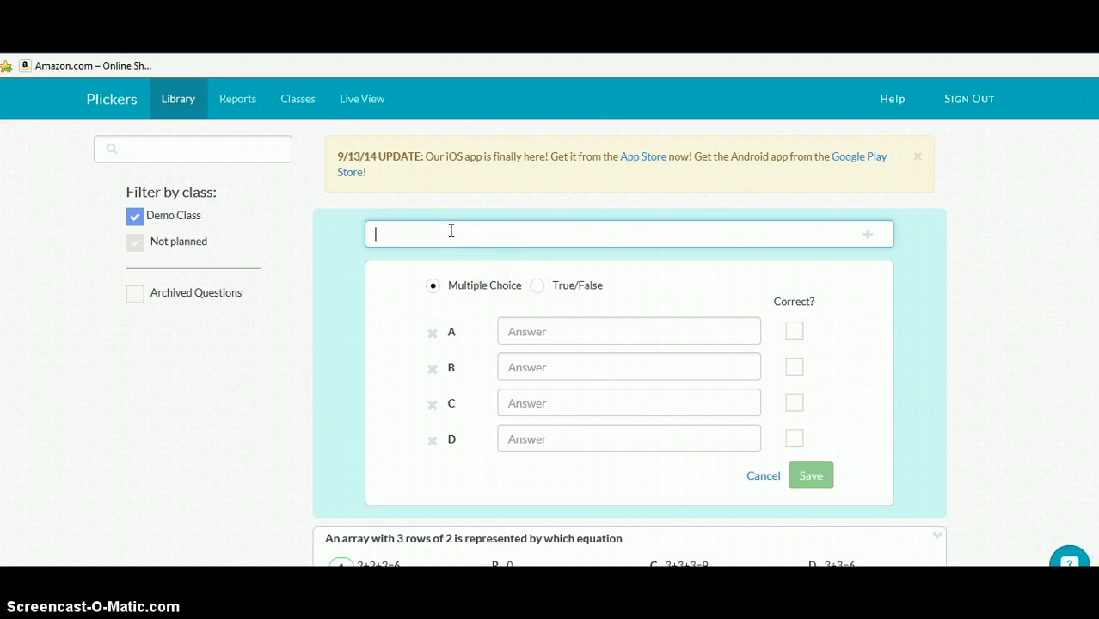
text(A)
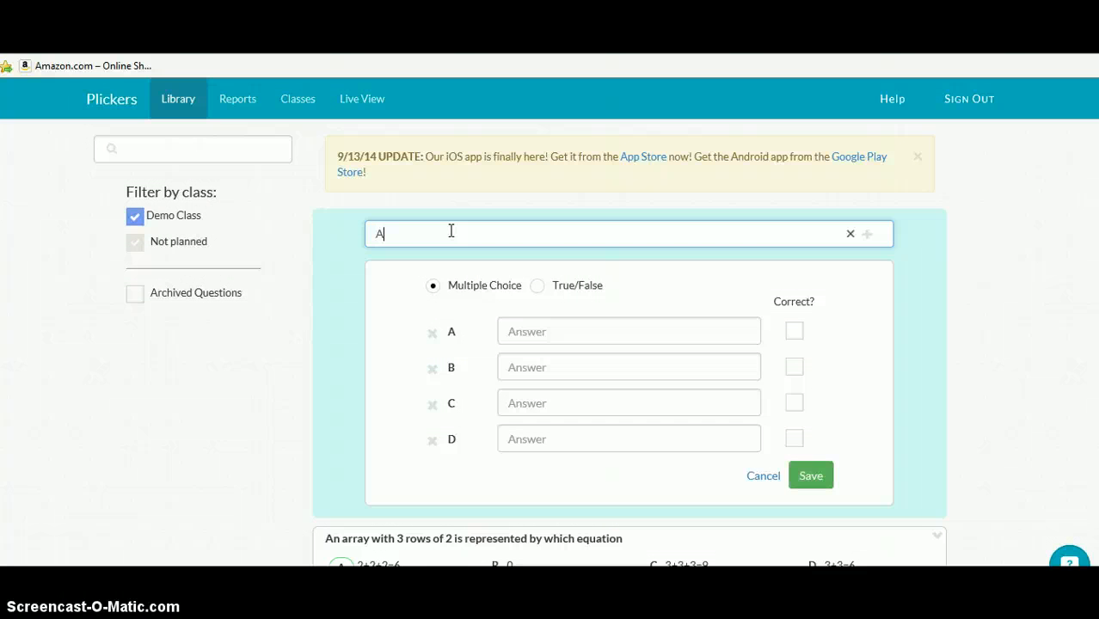
text( rectangular array with 4 rows of )
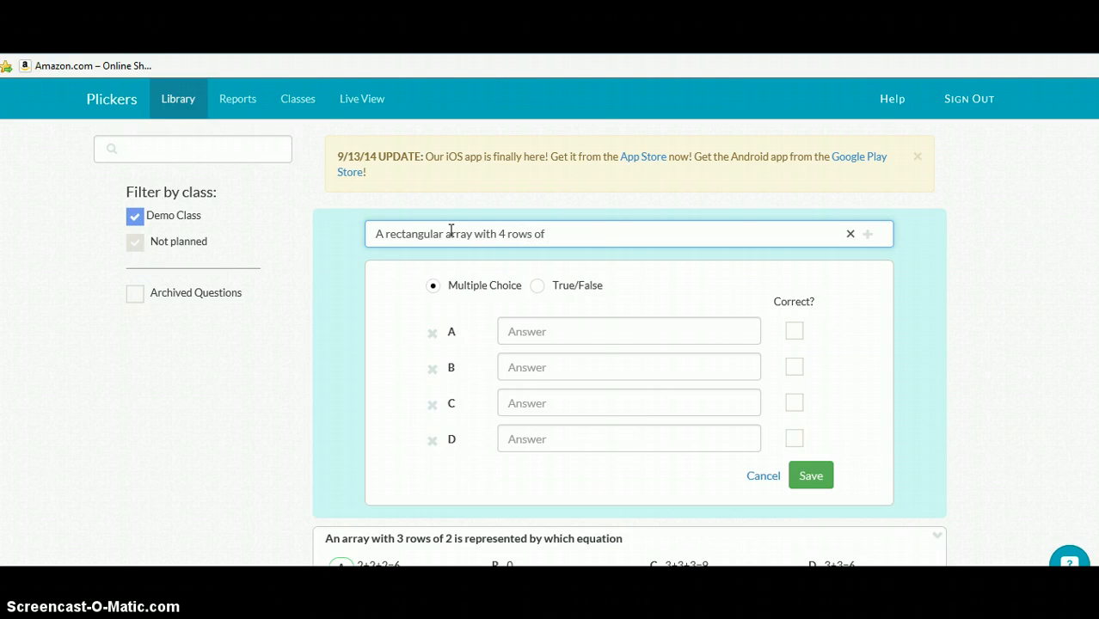
text(5 is represented by which ans)
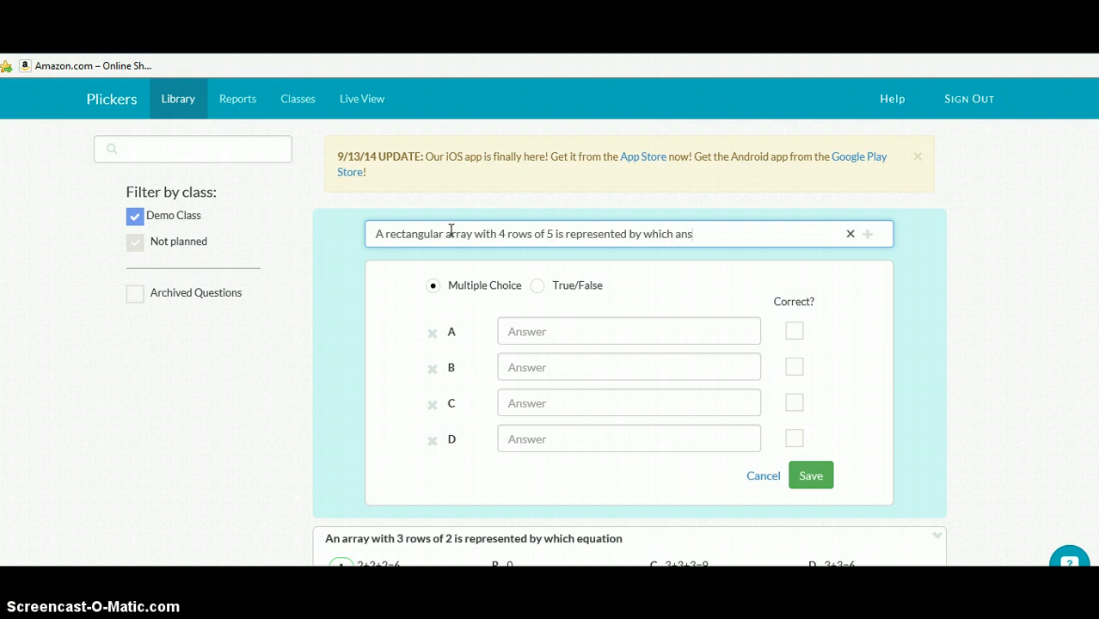
text(wer?)
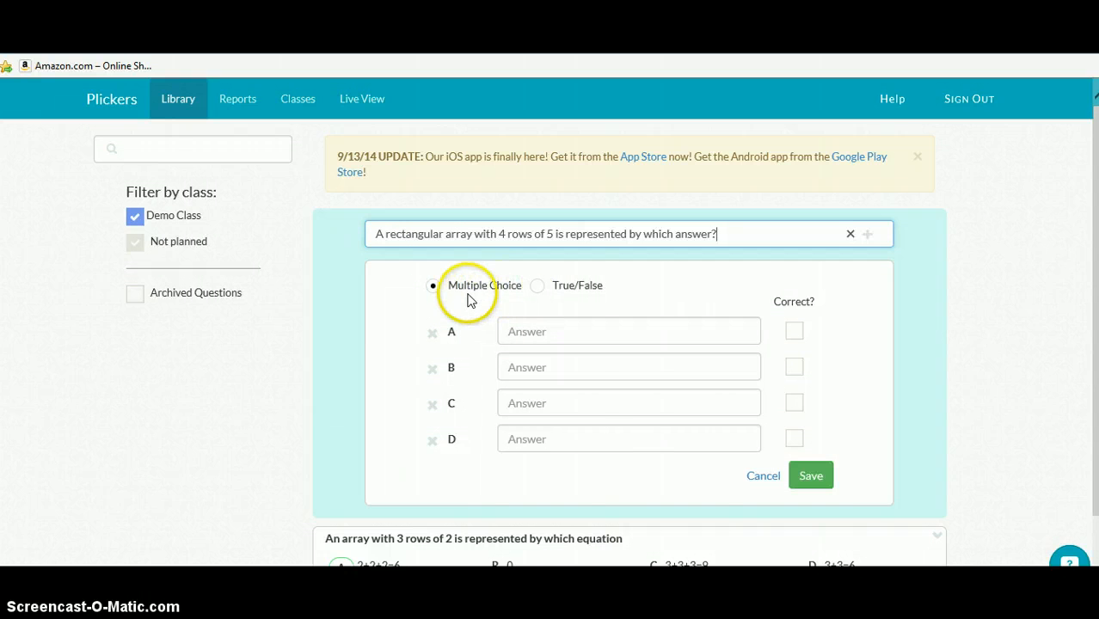
Enter 2+2=4 as answer A and 5+5+5+5=20 as answer B of the new question.
click(519, 336)
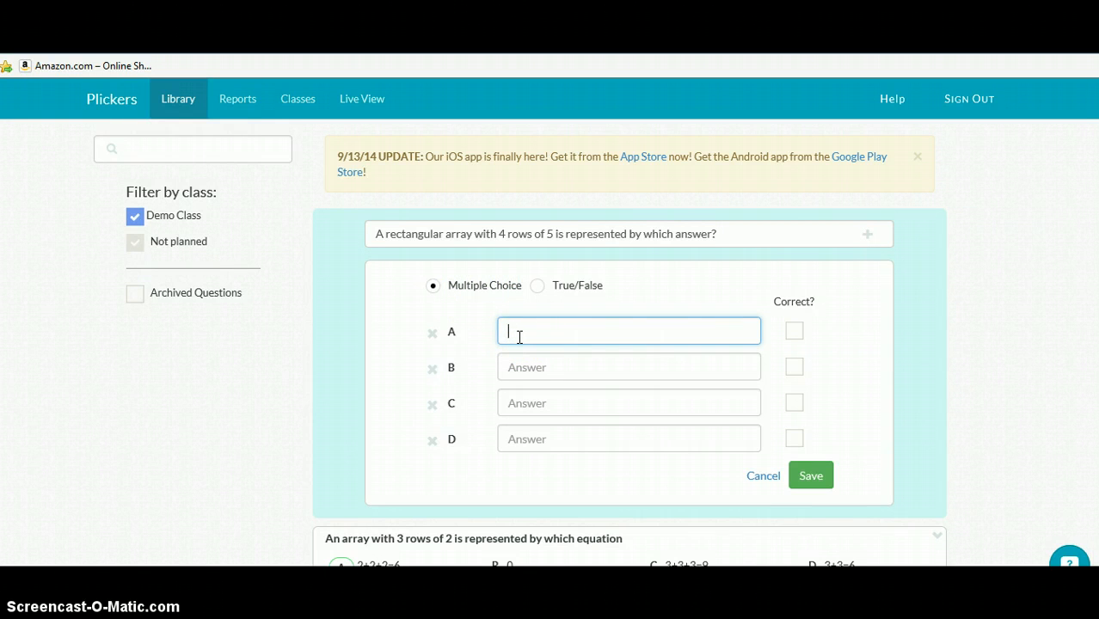
text(2+2=4)
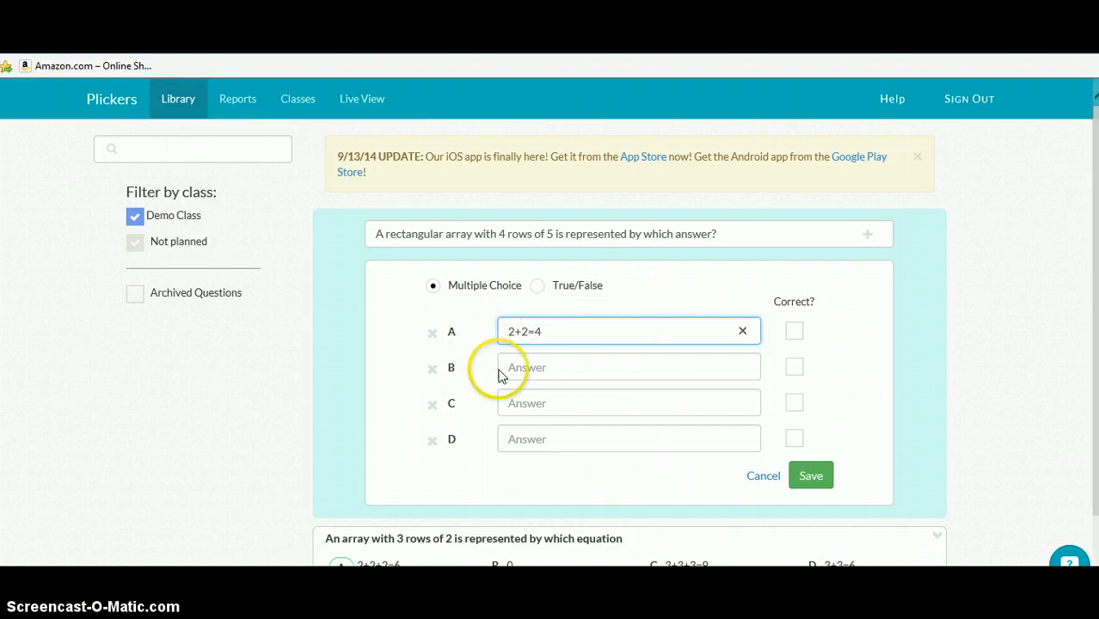
click(550, 361)
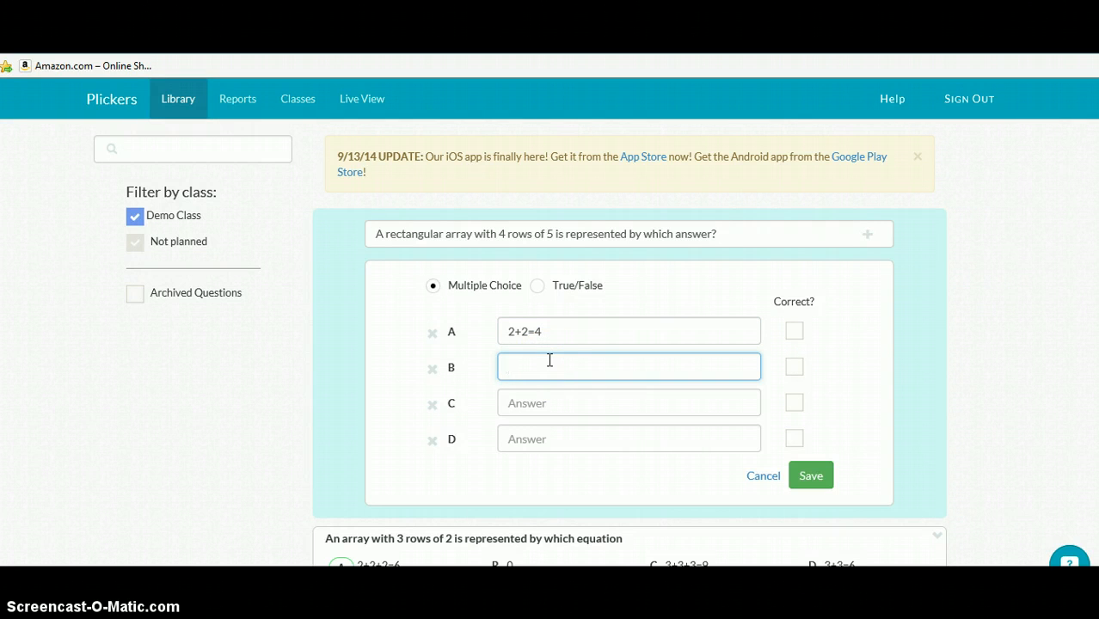
text(%)
key(BackSpace)
text(5+5+5=)
key(BackSpace)
text(+55=)
key(BackSpace)
key(BackSpace)
text(=20)
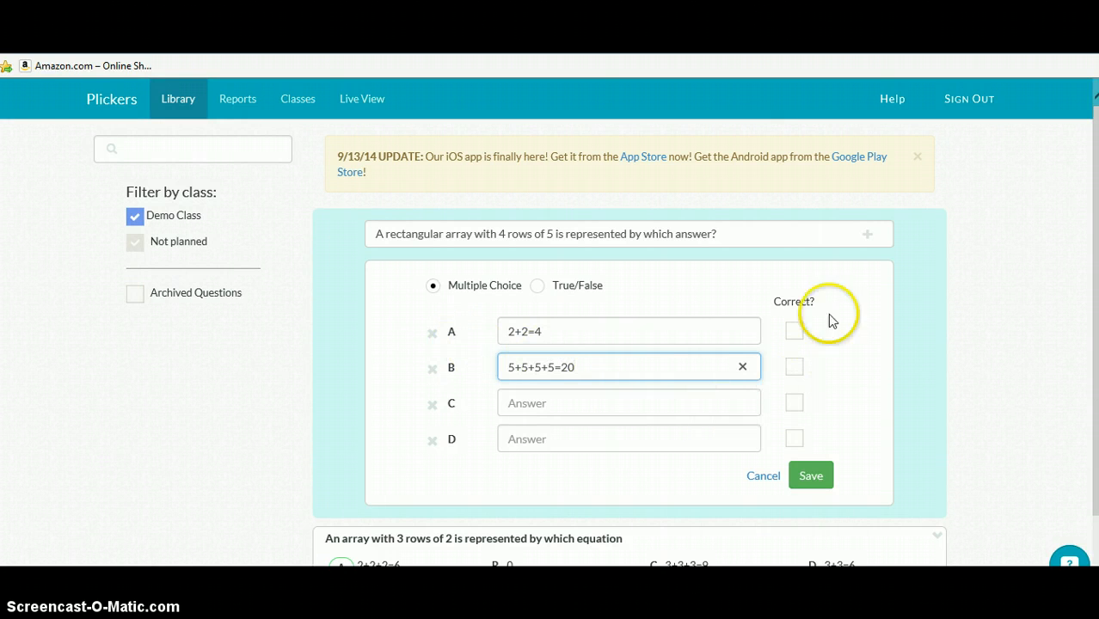
Save the question with answer B marked as correct and add it to the Demo Class plan.
click(794, 368)
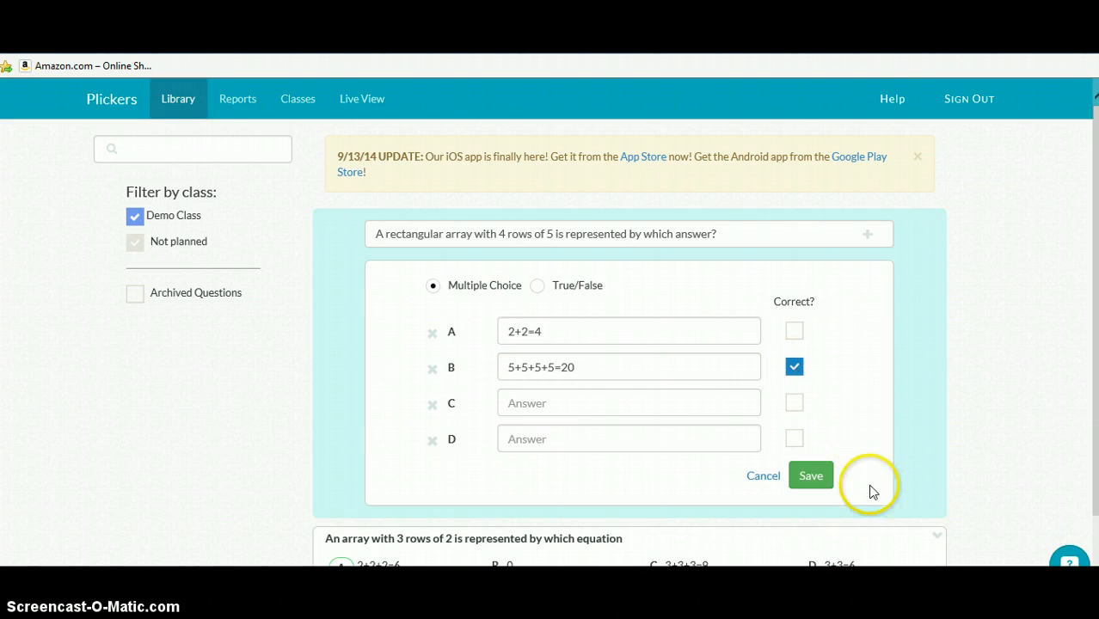
click(822, 485)
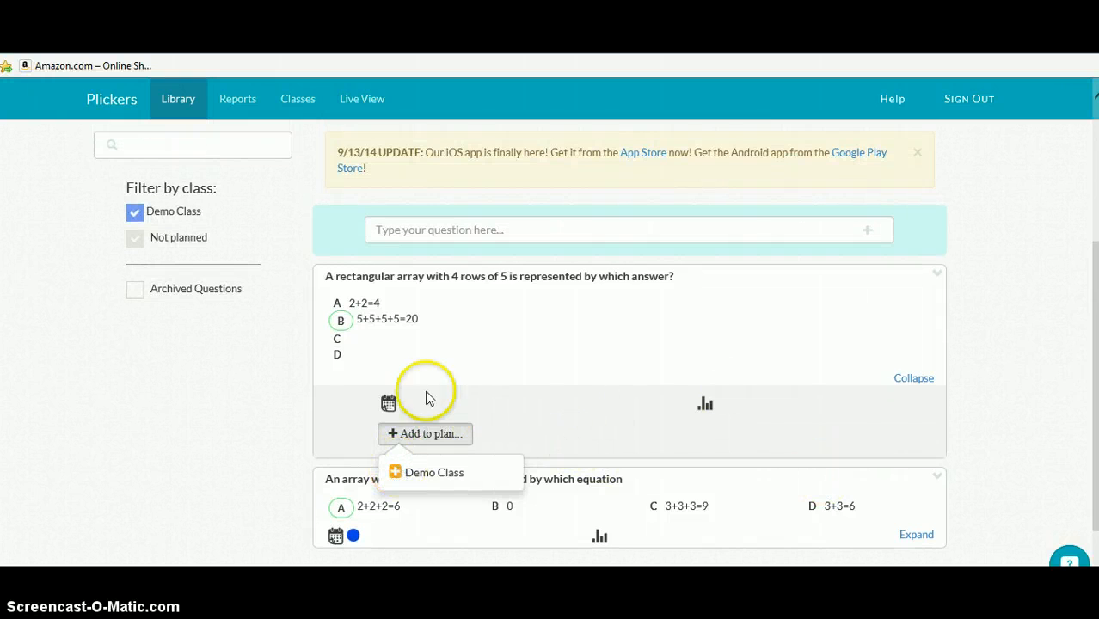
click(435, 474)
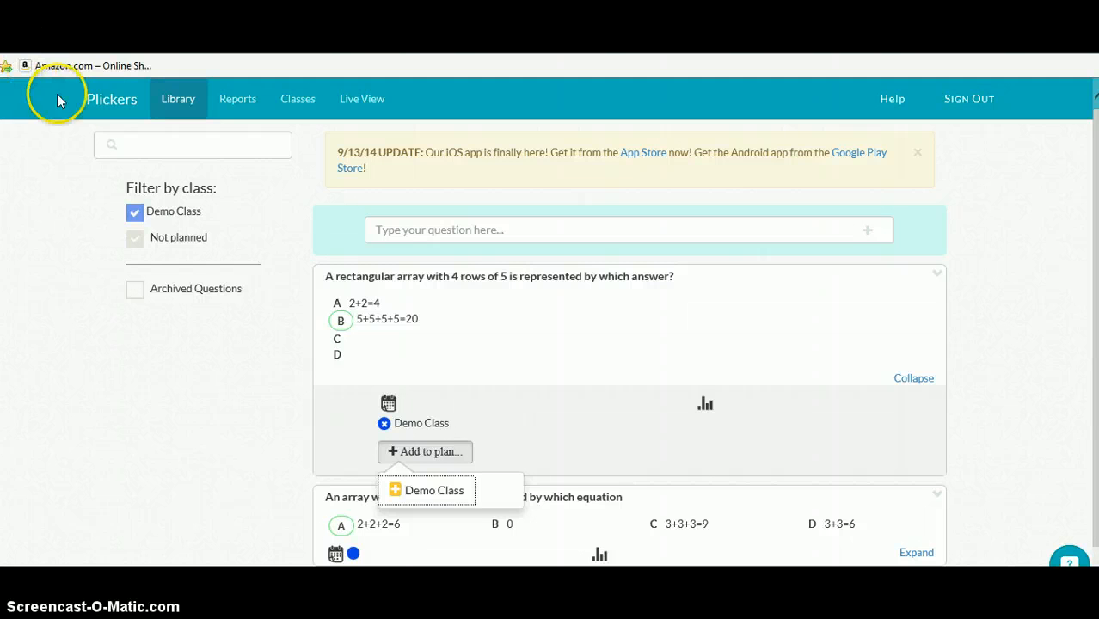
Open the Plickers home page.
click(101, 107)
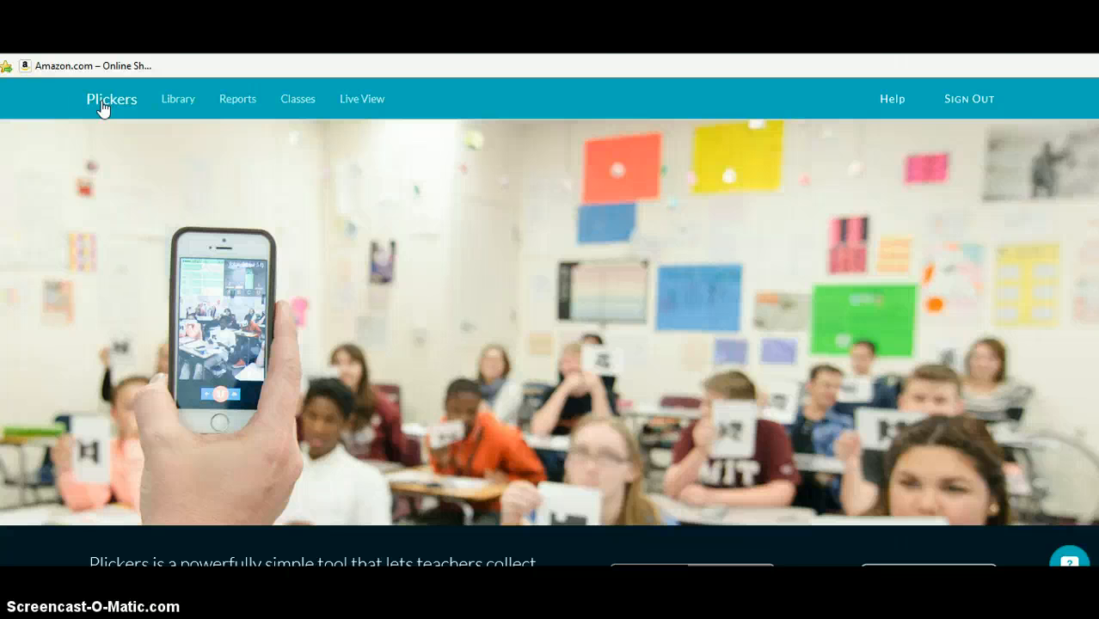
click(102, 107)
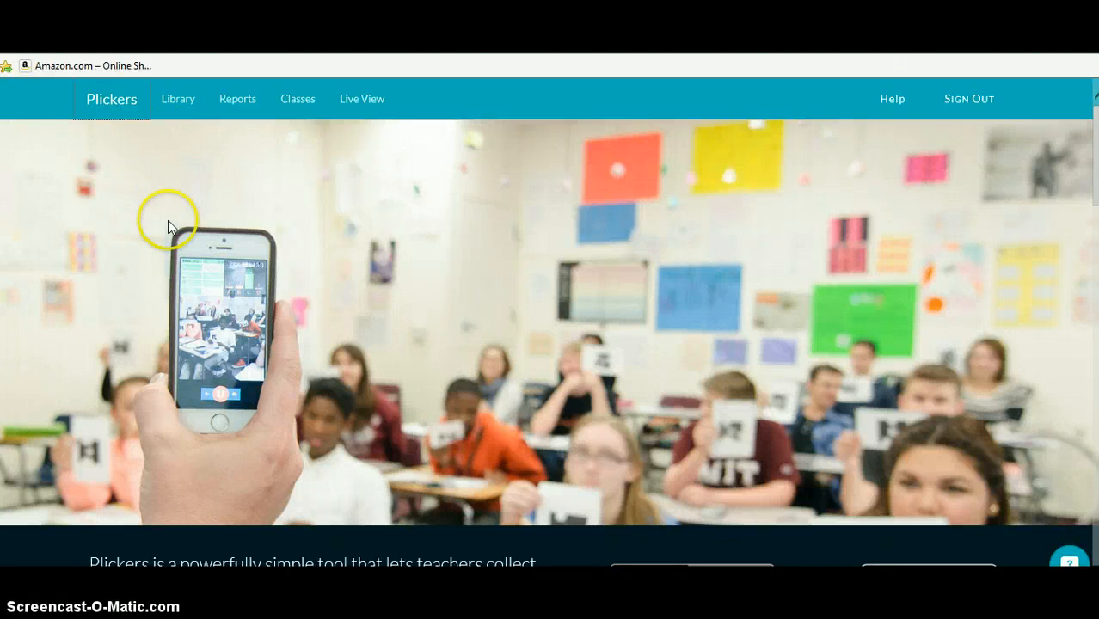